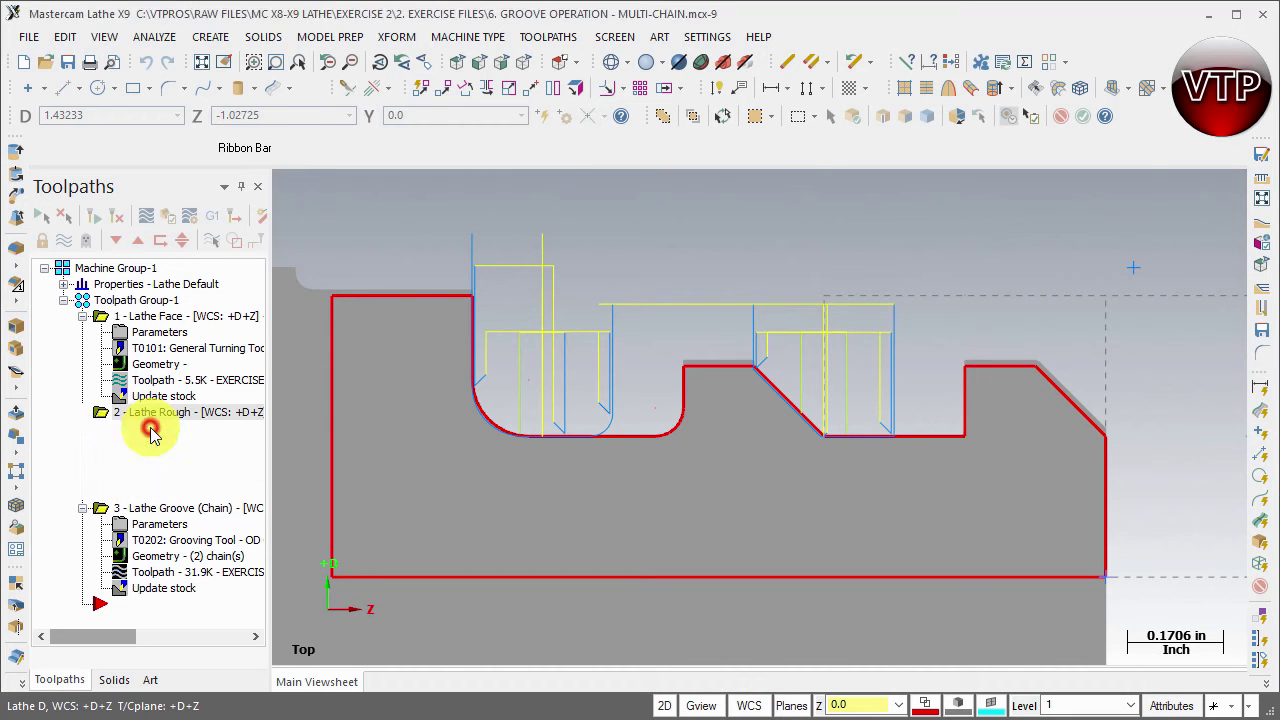
Review the rough operation's stock left in Z, then close its parameters.
left_click(130, 428)
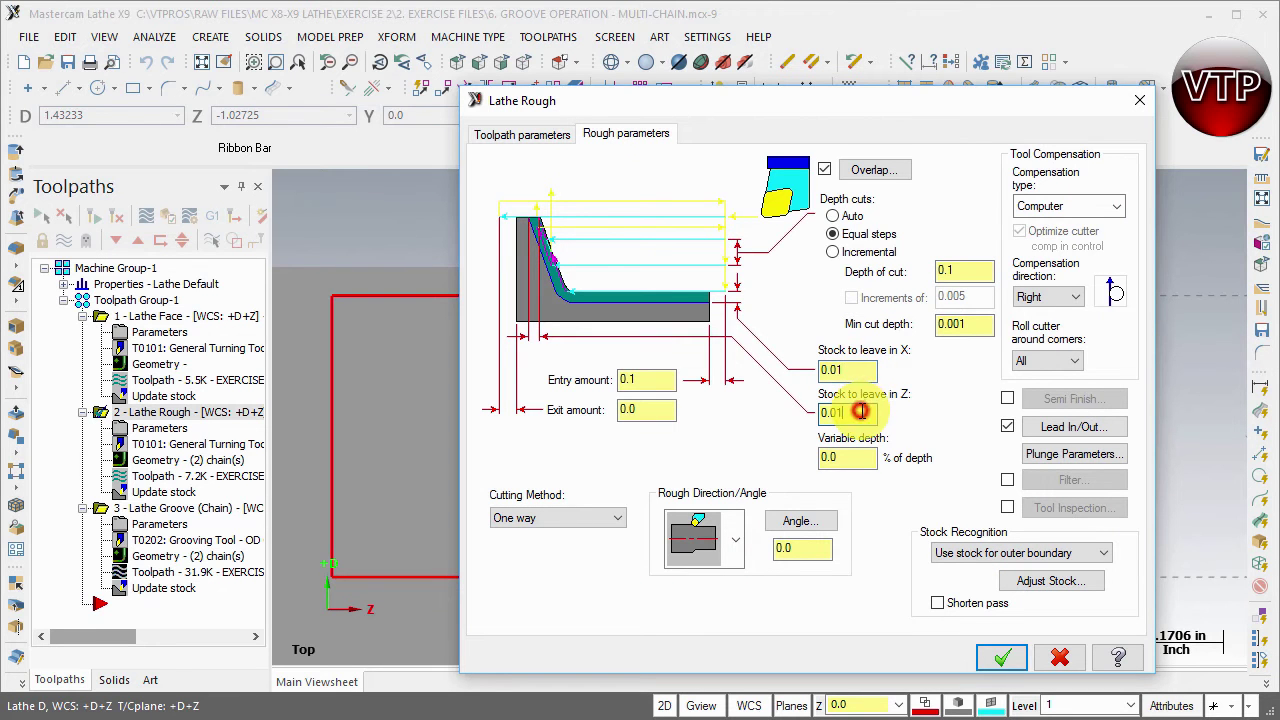
left_click(856, 411)
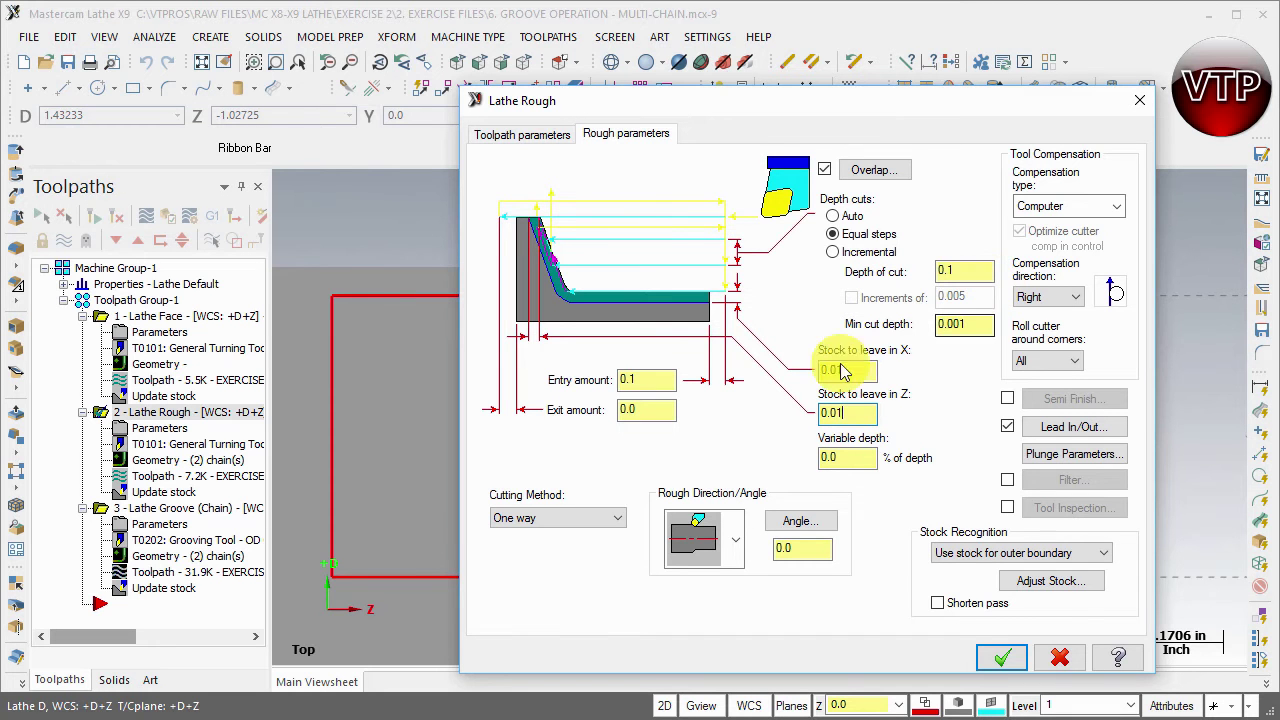
left_click(1002, 658)
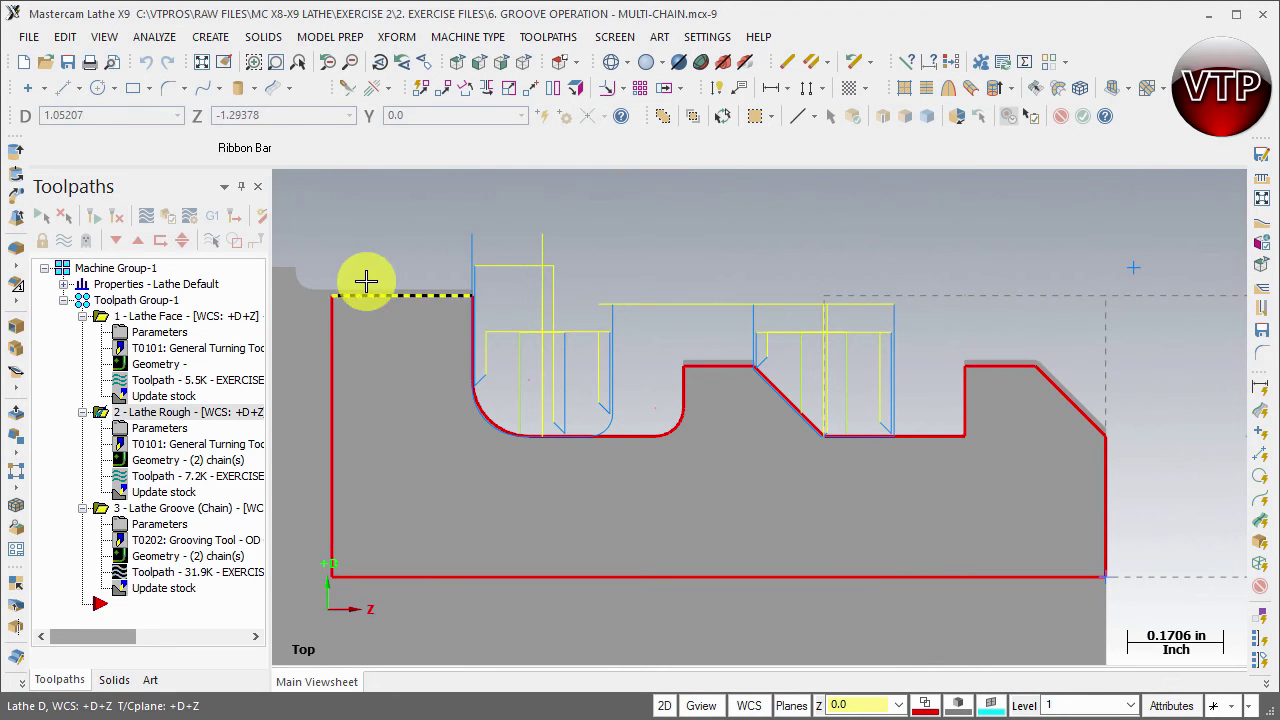
Create a Lathe Finish toolpath, window-chaining the upper profile from the chamfer's lower end.
left_click(528, 37)
left_click(548, 88)
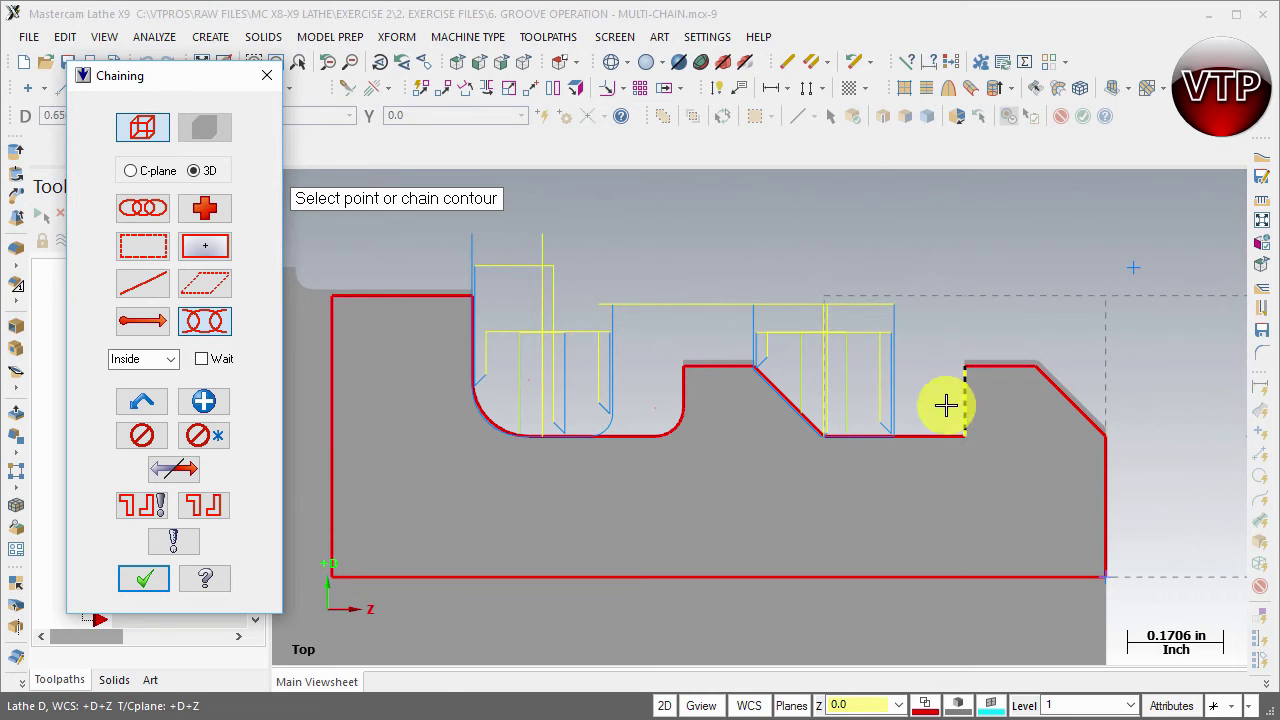
left_click(147, 247)
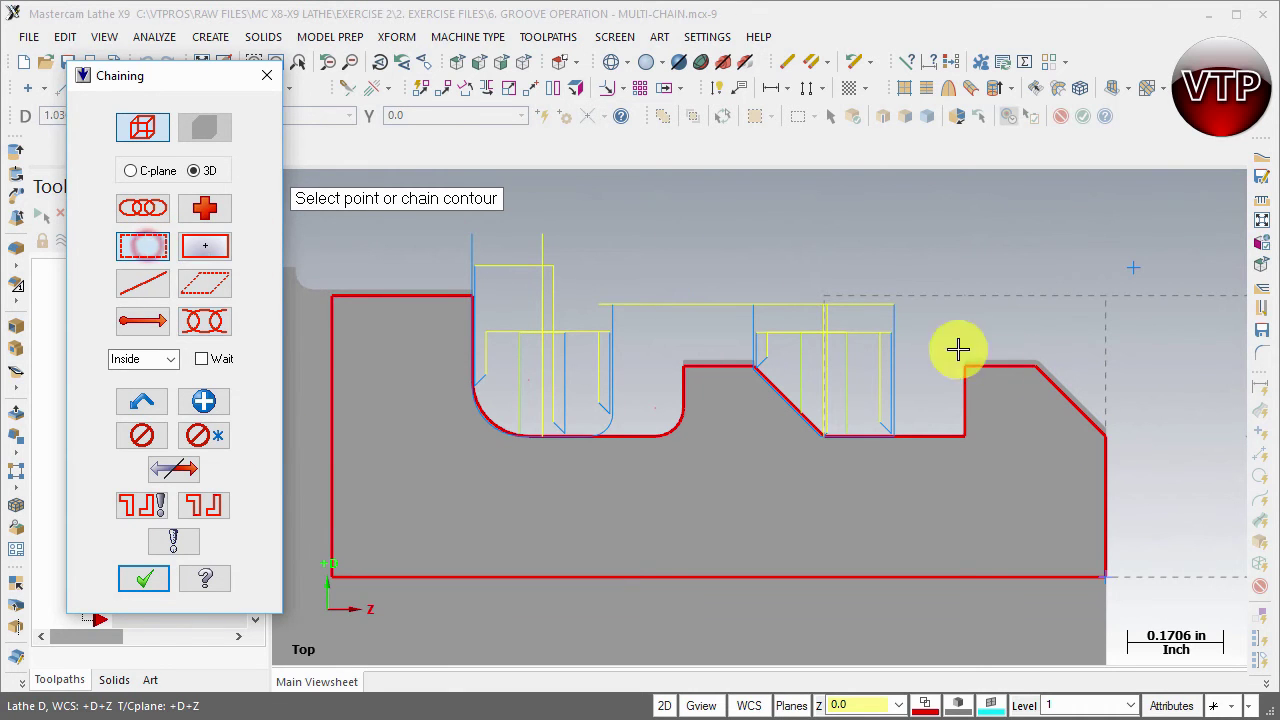
left_click(1146, 485)
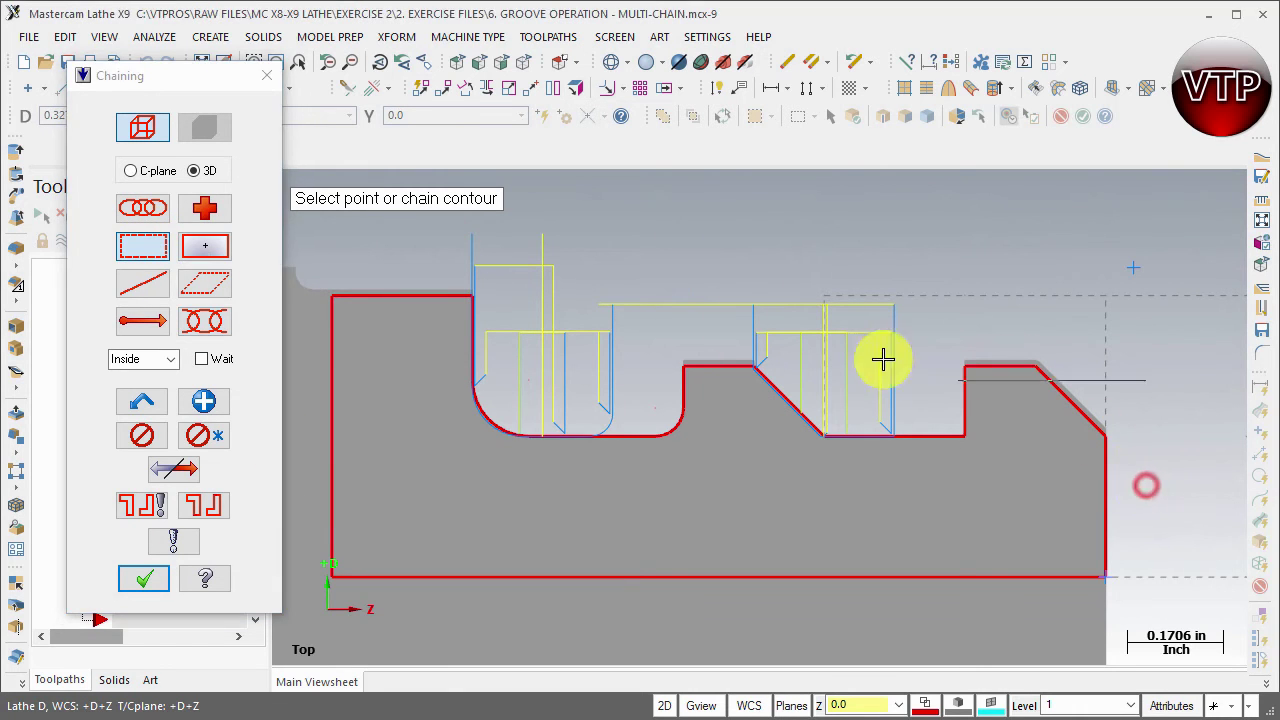
left_click(313, 243)
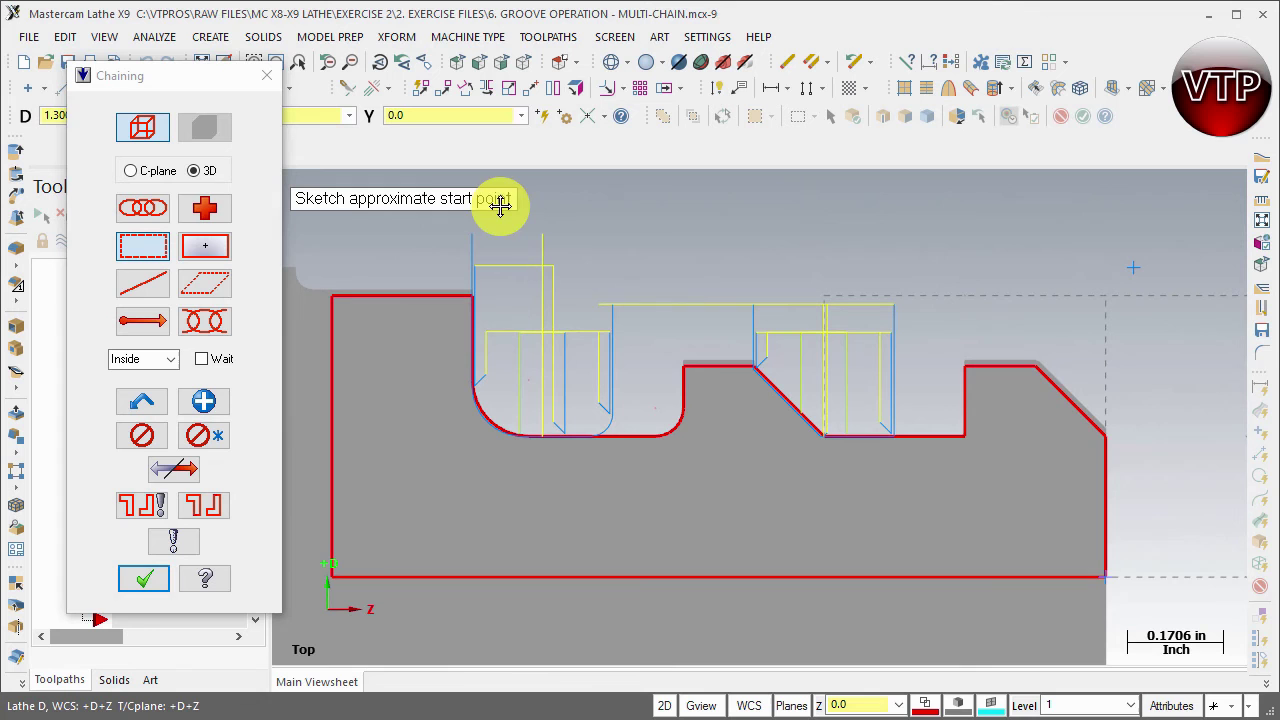
left_click(1108, 440)
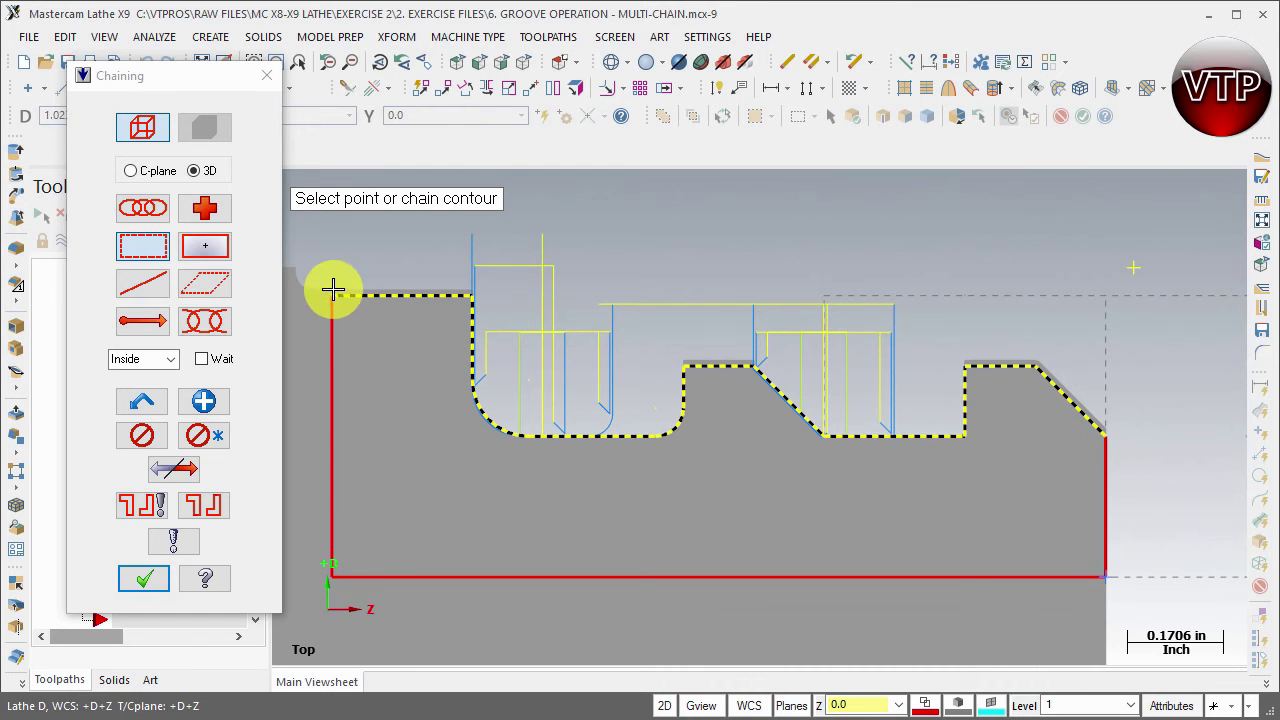
left_click(141, 580)
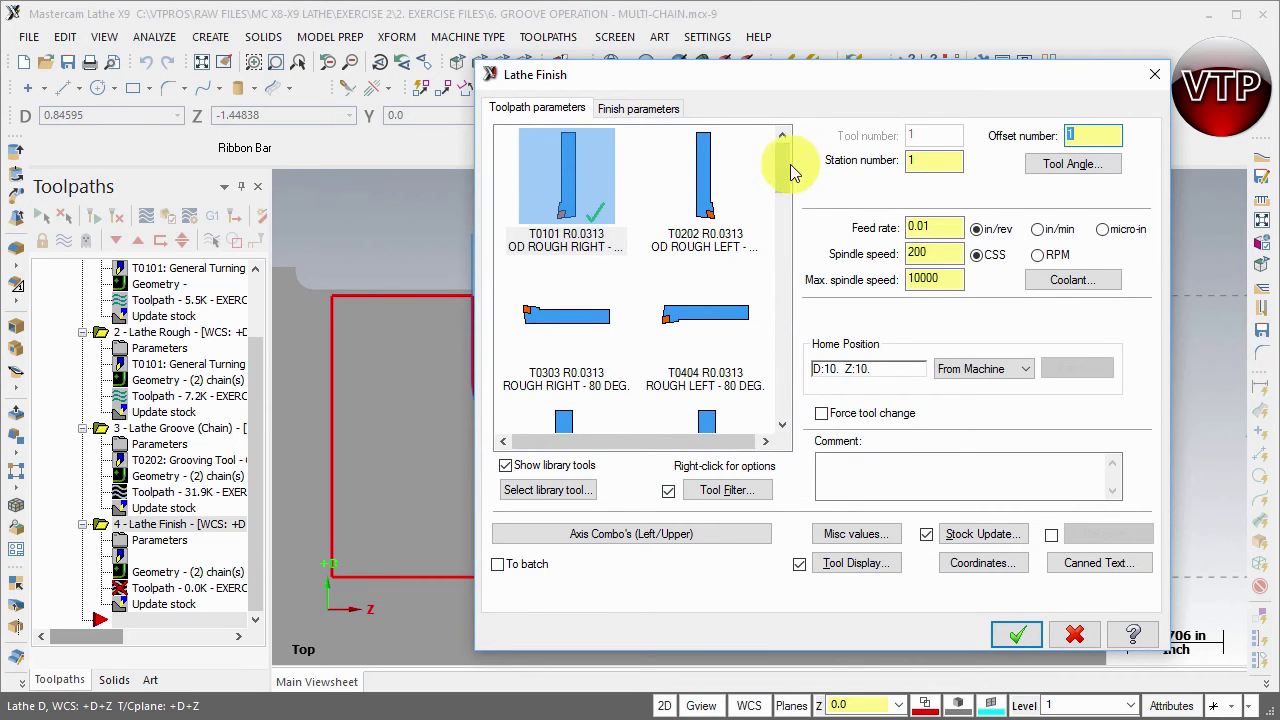
Assign tool T1212 OD 55 deg Right and add the comment FINISH OPERATION.
left_click_drag(783, 162, 787, 212)
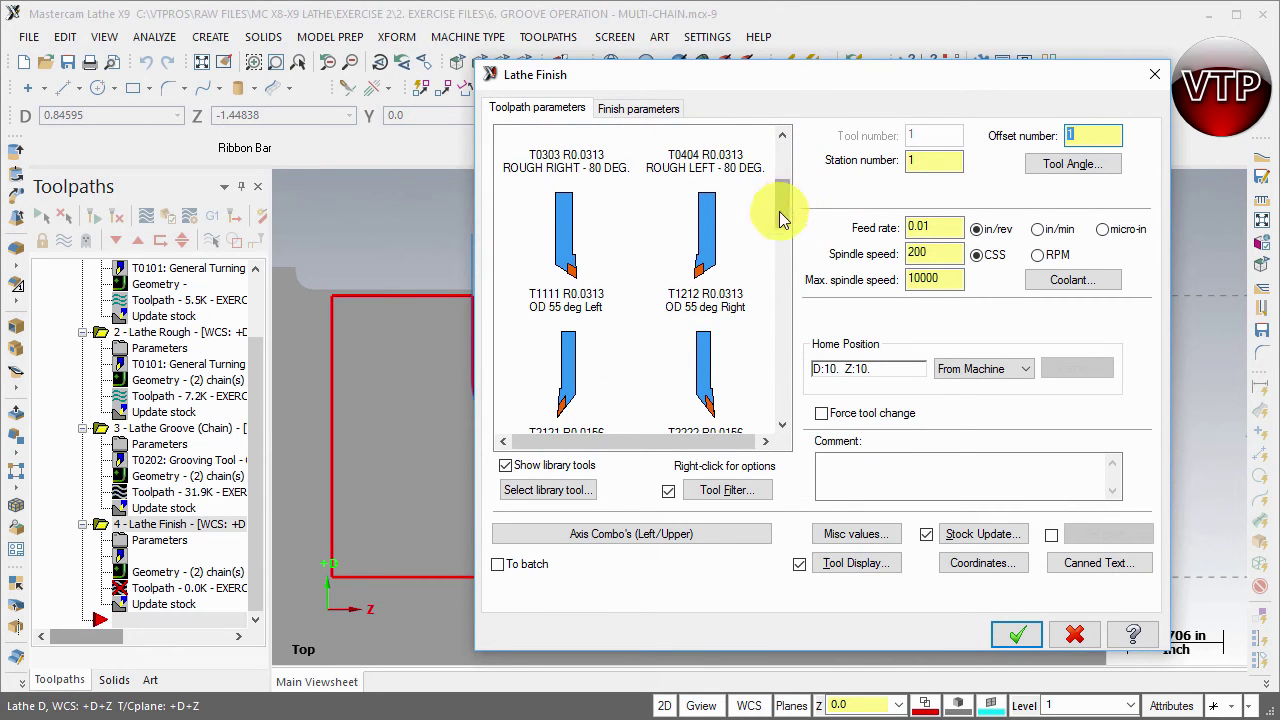
left_click(701, 300)
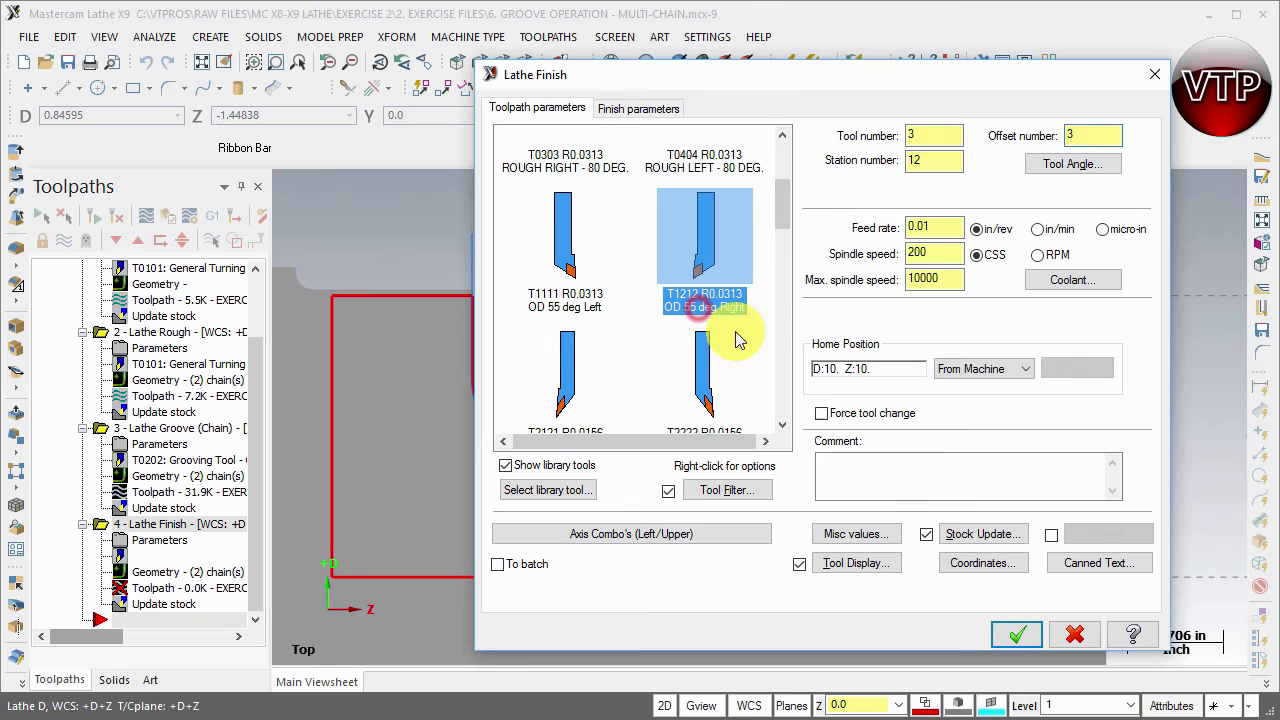
left_click(873, 490)
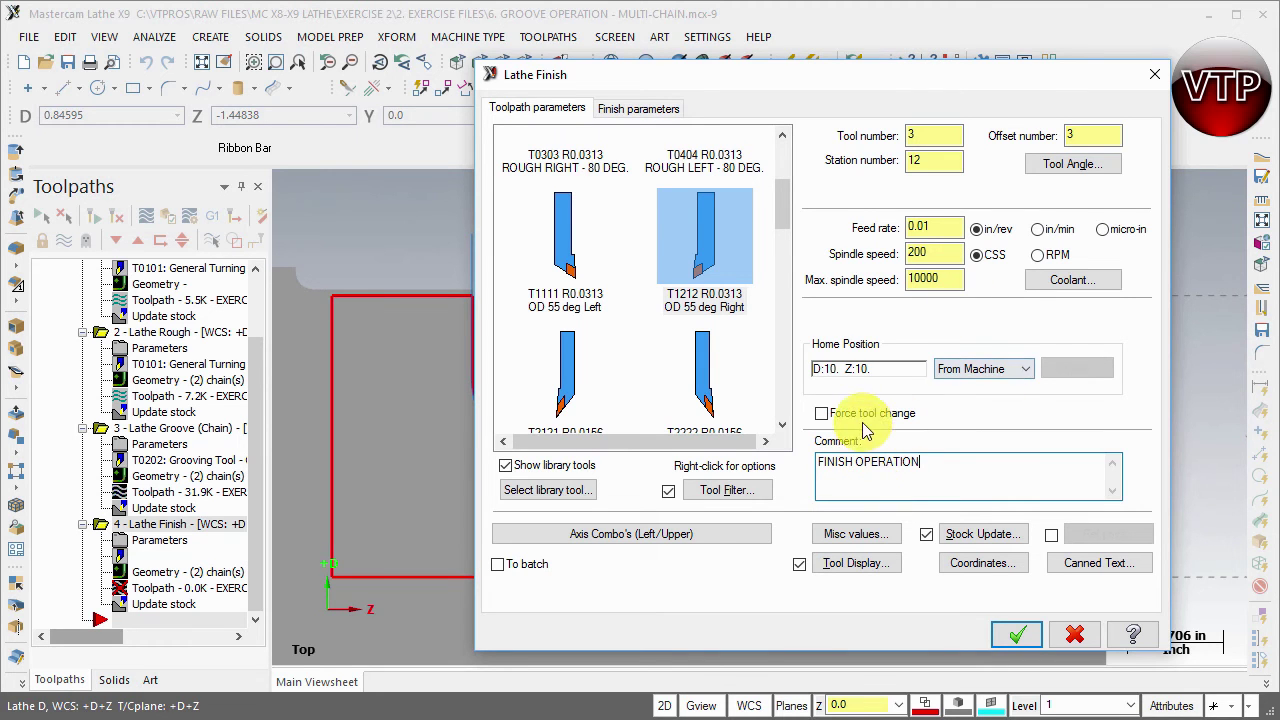
Set finish stock to leave to 0.0 in X and Z, and open the Lead In/Out settings.
left_click(636, 108)
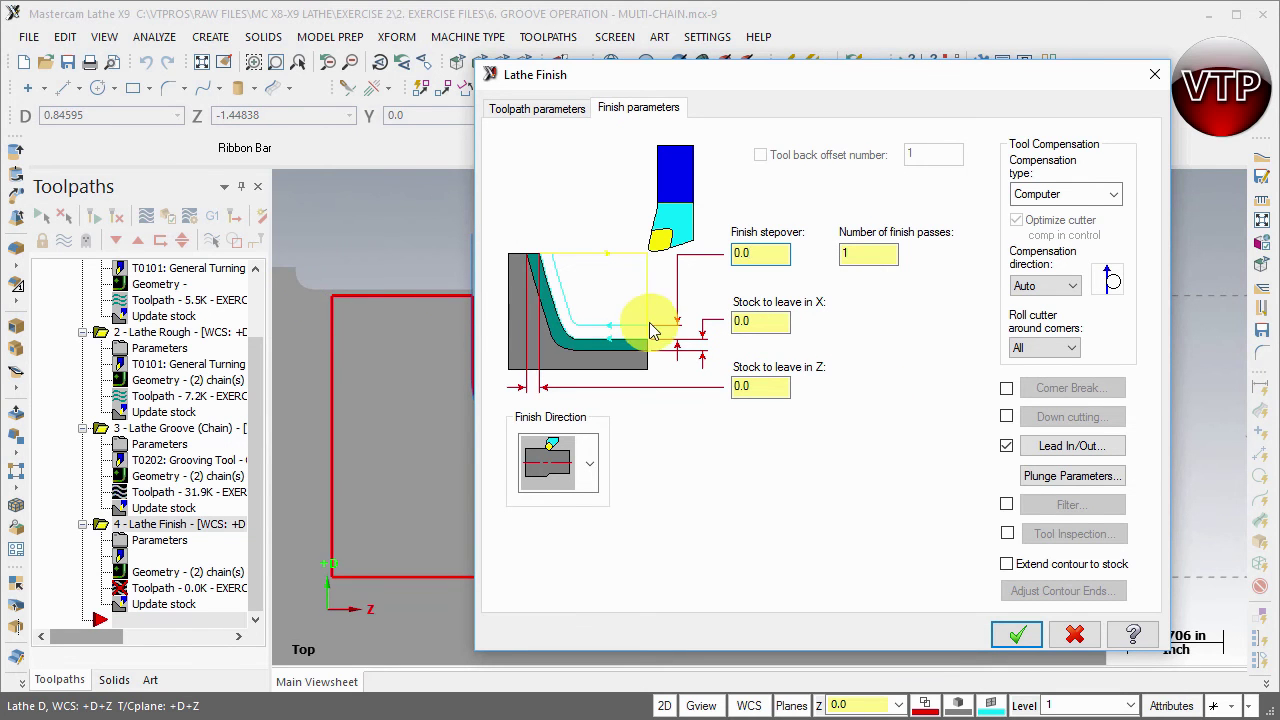
left_click(762, 321)
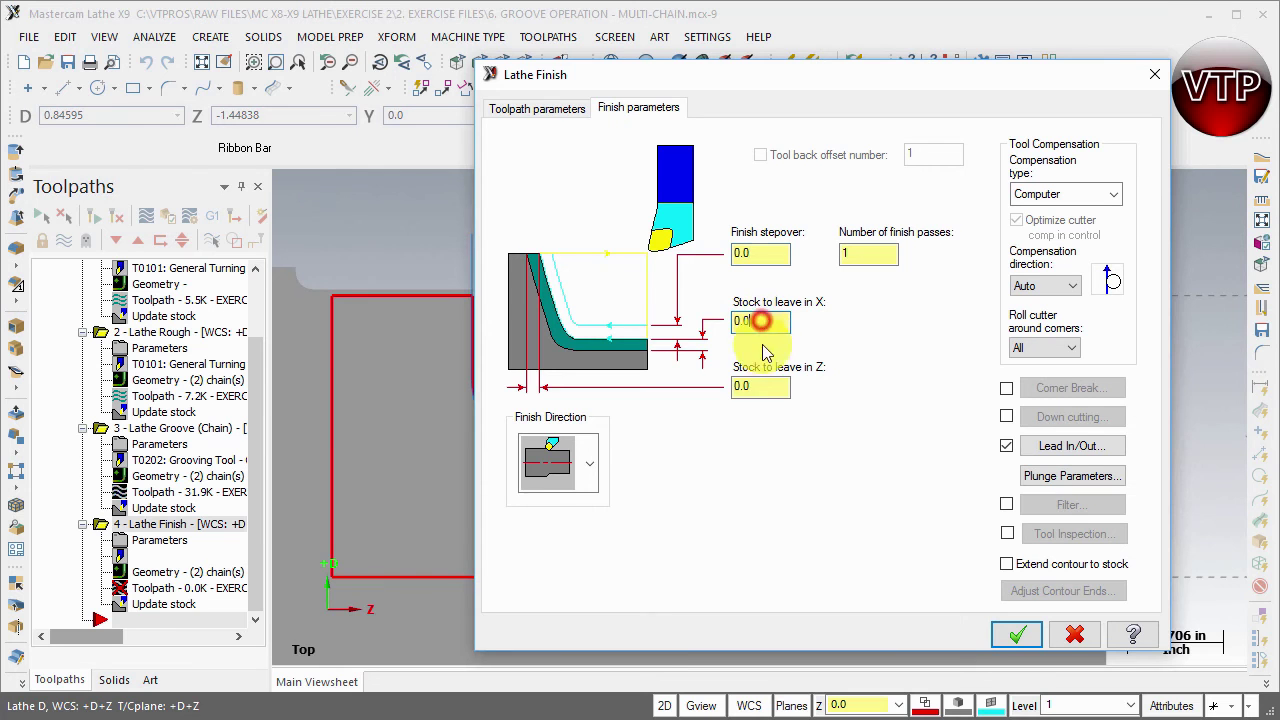
left_click(769, 394)
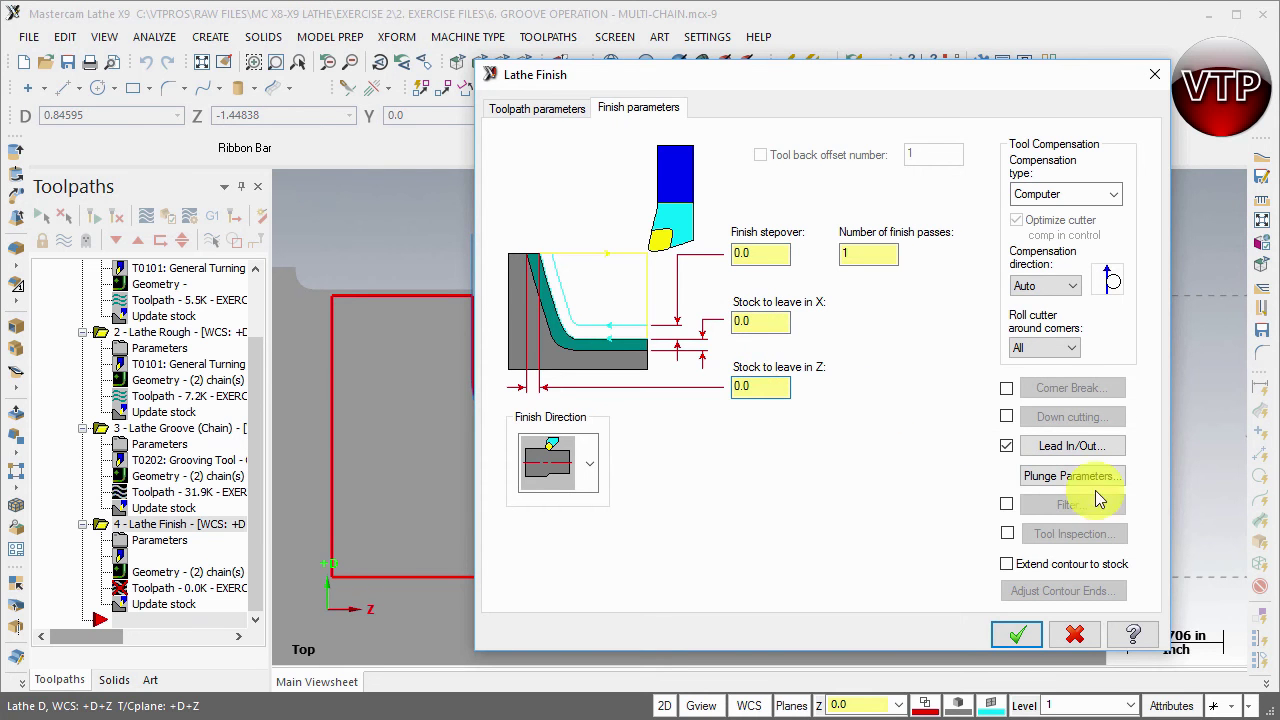
left_click(1089, 455)
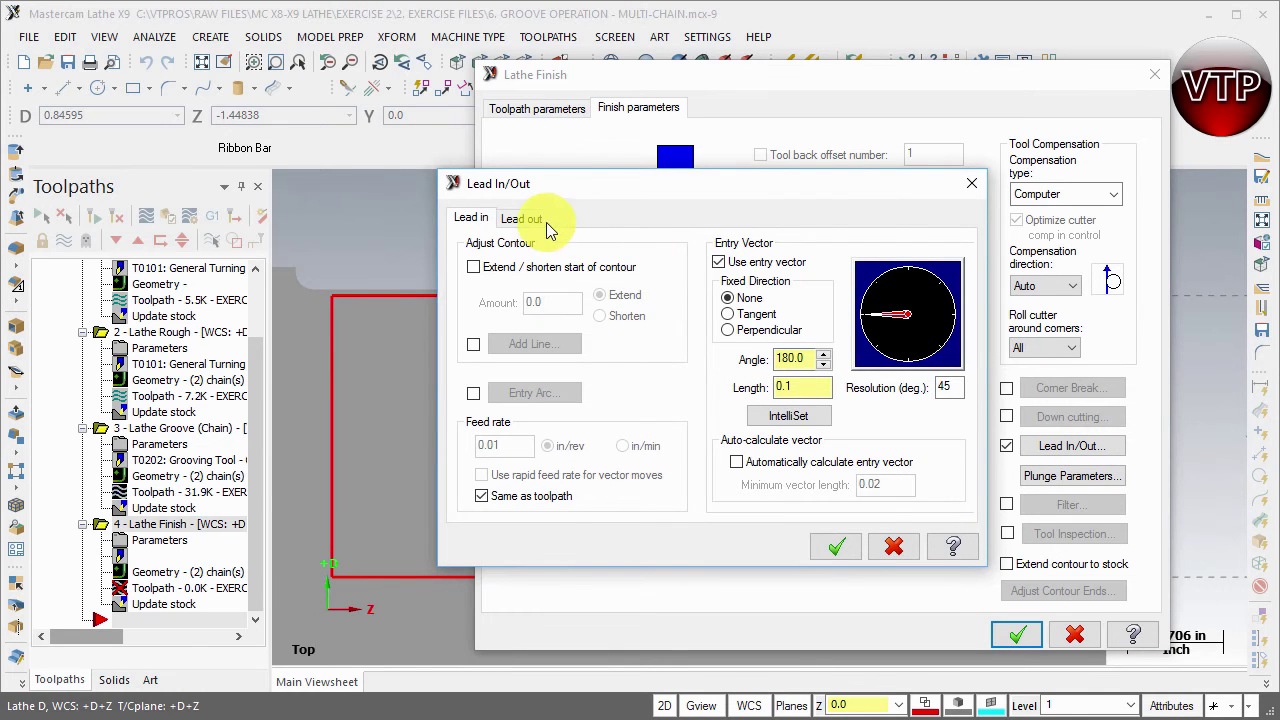
On the Lead out tab, extend the contour end by 0.1 and confirm.
left_click(518, 218)
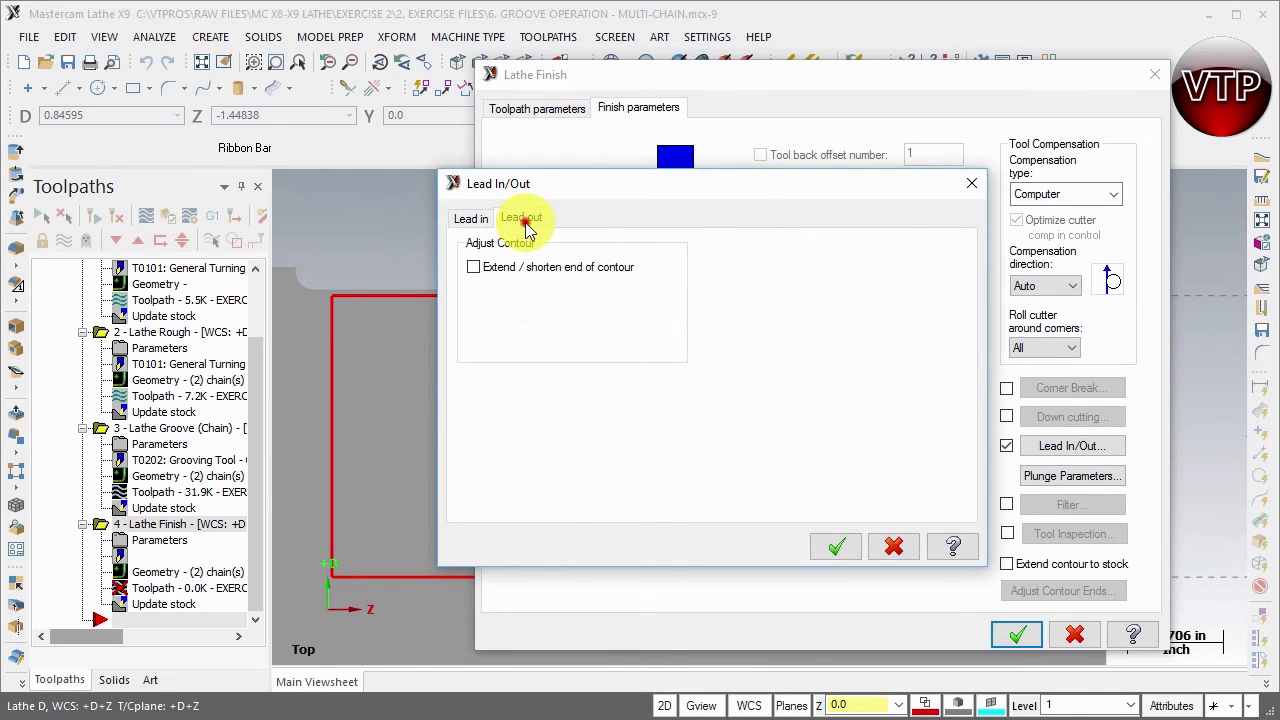
left_click(495, 270)
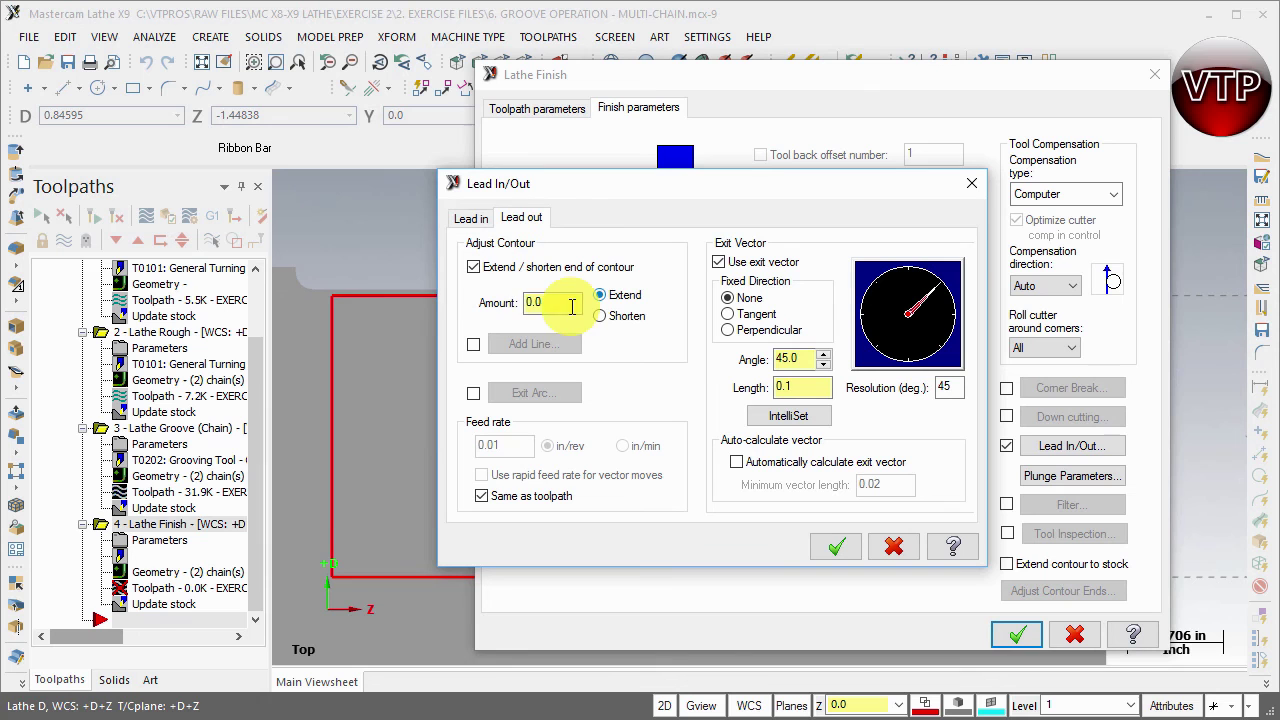
left_click(540, 303)
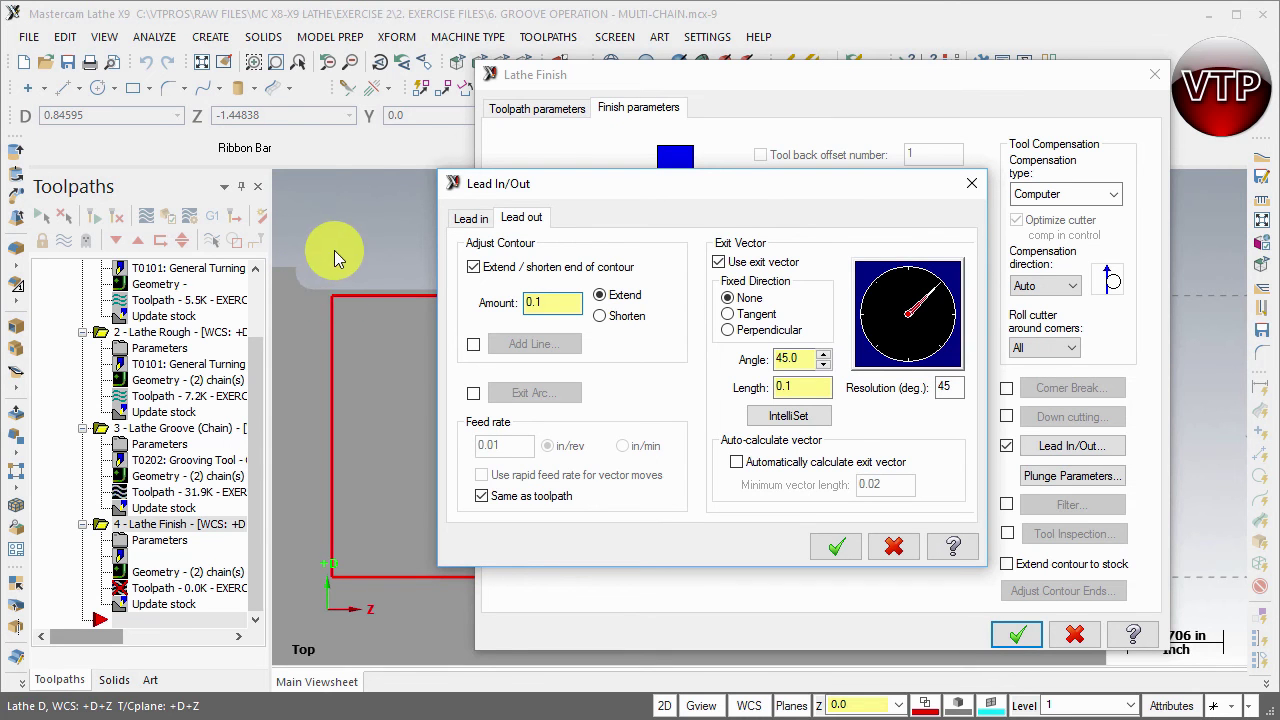
left_click(836, 546)
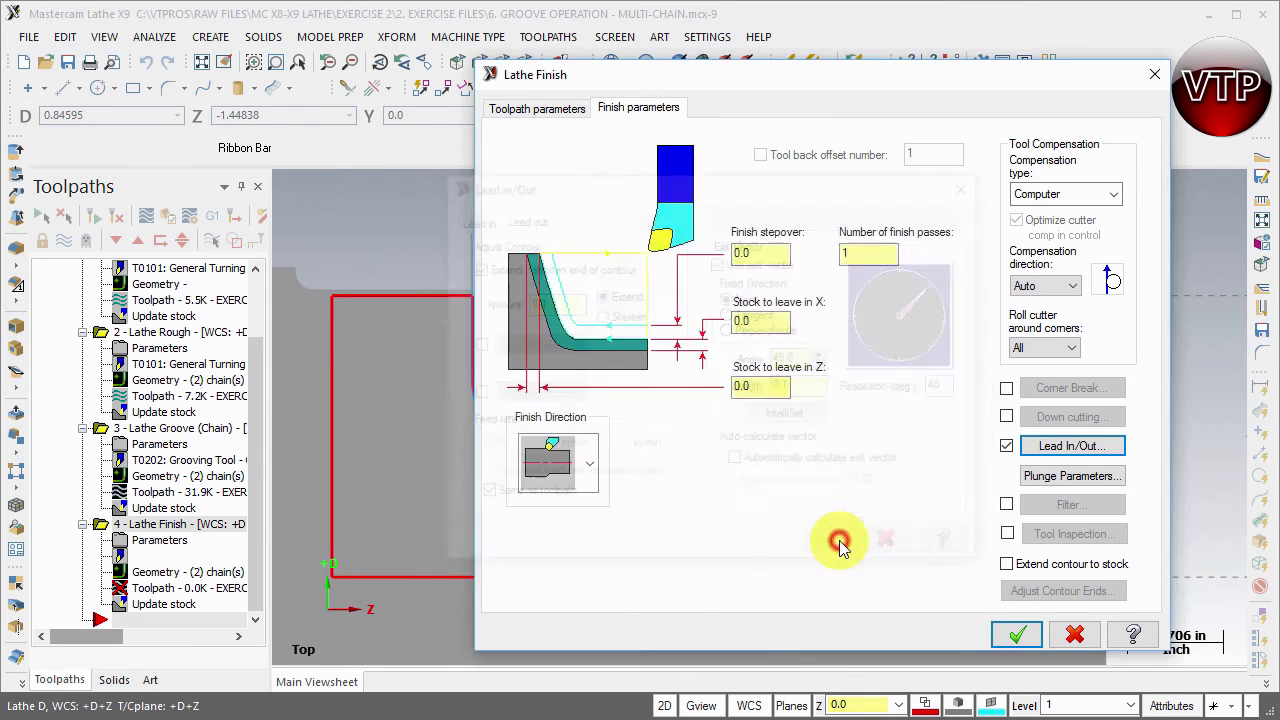
Generate the finish toolpath, select all four operations in Toolpath Group-1, and launch verification.
left_click(1022, 635)
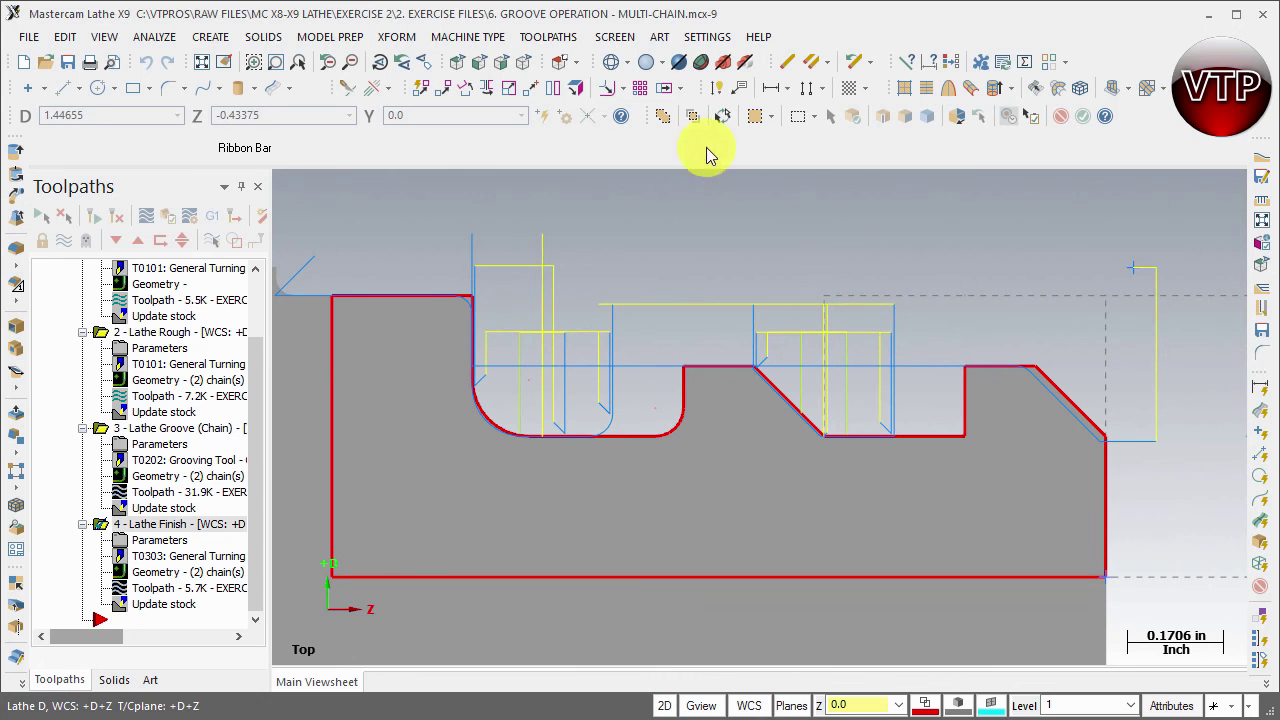
left_click(256, 290)
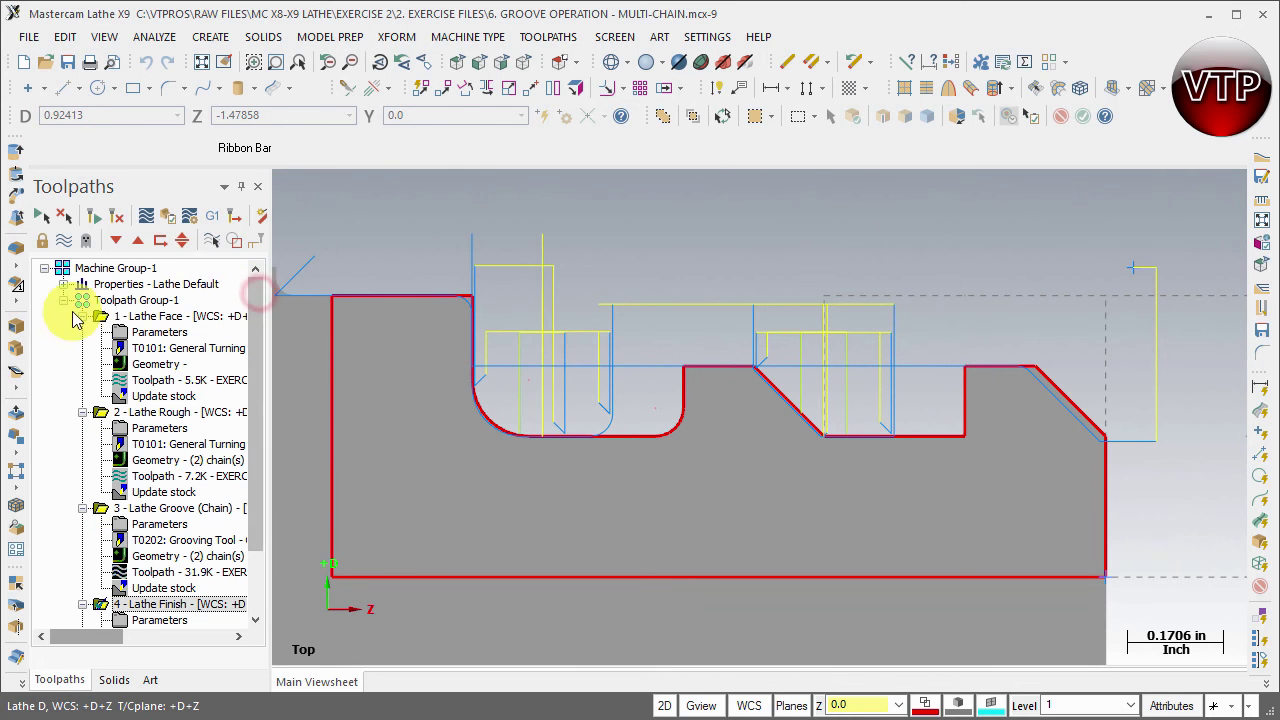
left_click(110, 300)
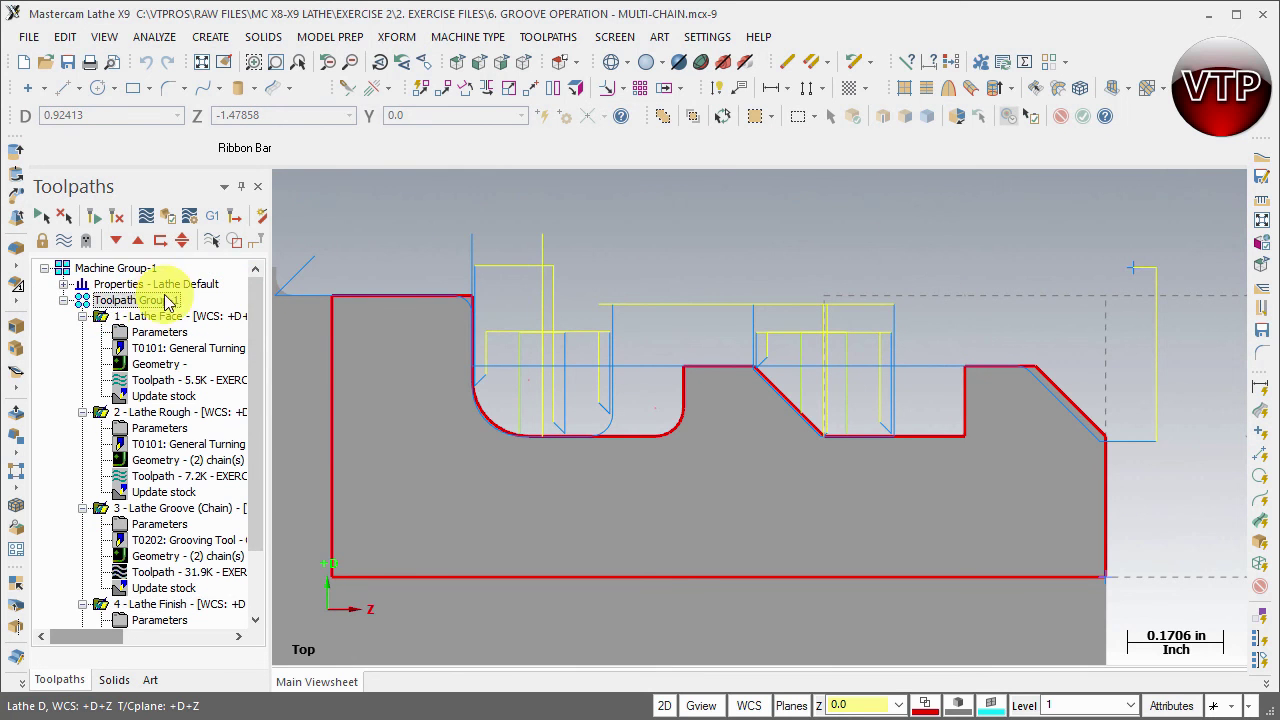
left_click(83, 316)
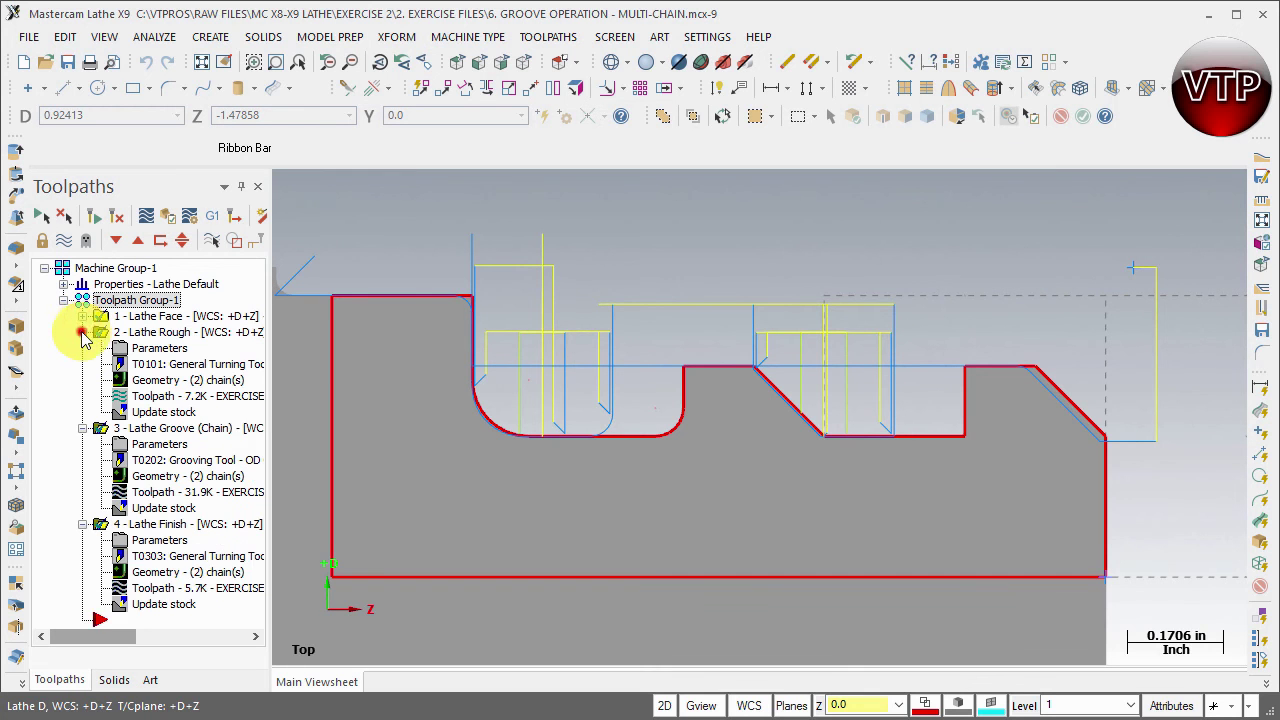
left_click(83, 332)
left_click(83, 348)
left_click(83, 364)
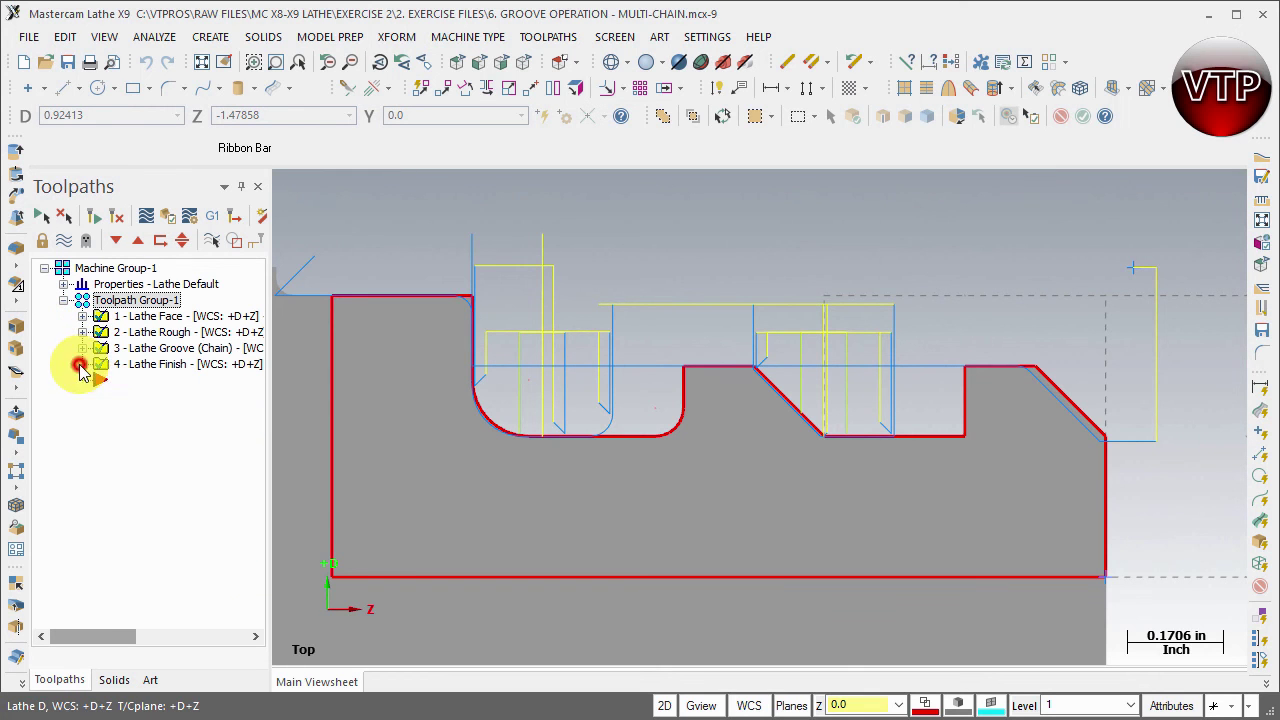
left_click(169, 217)
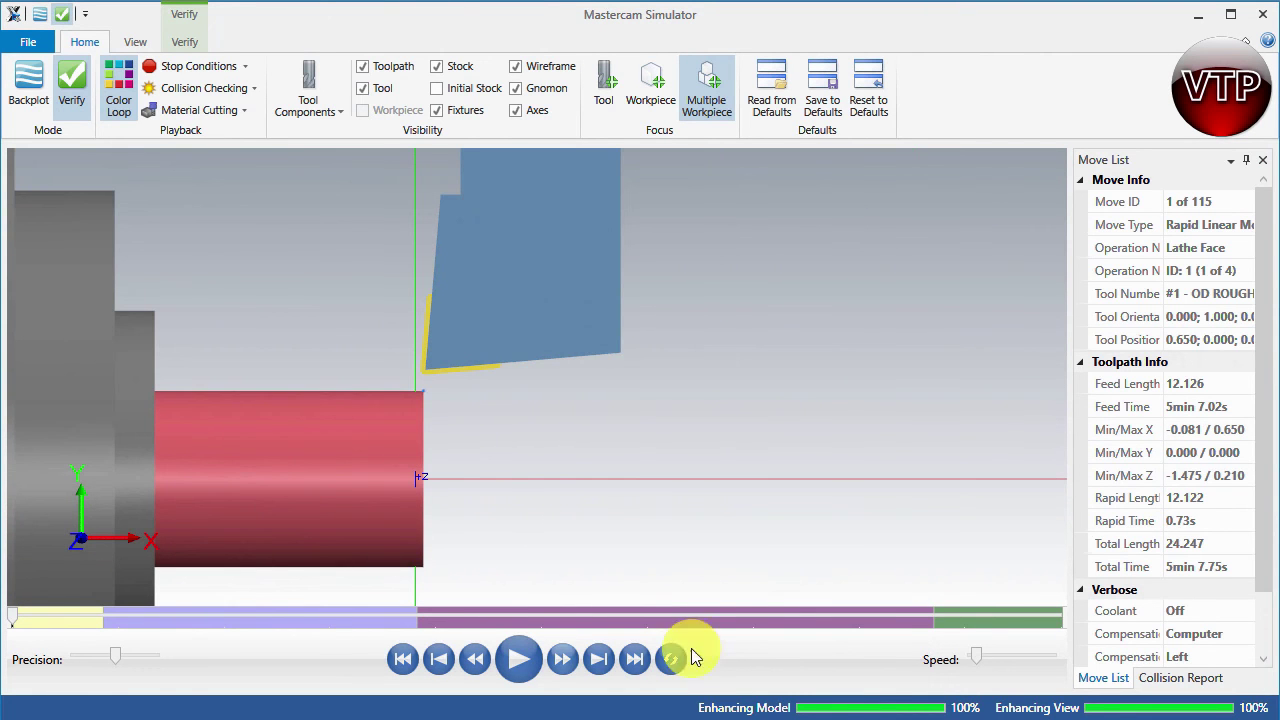
Play the simulation at increased speed through all 115 moves, then close the simulator.
left_click(518, 662)
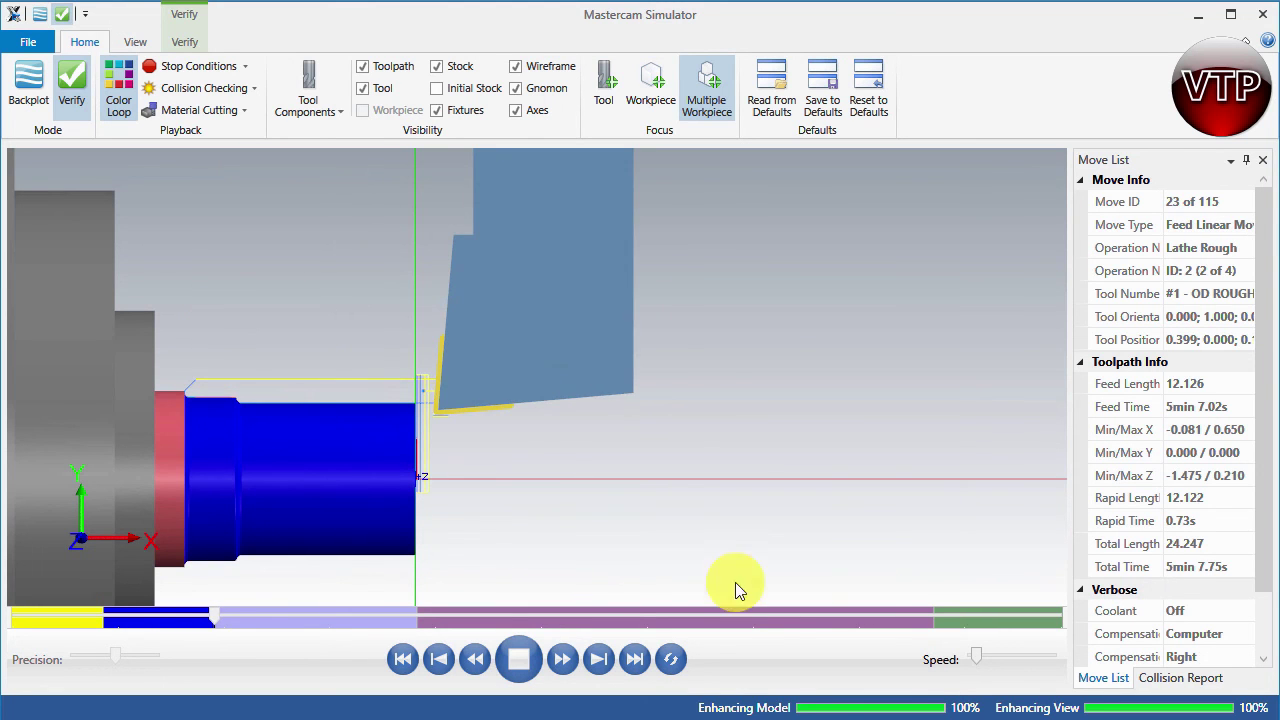
left_click_drag(976, 660, 990, 665)
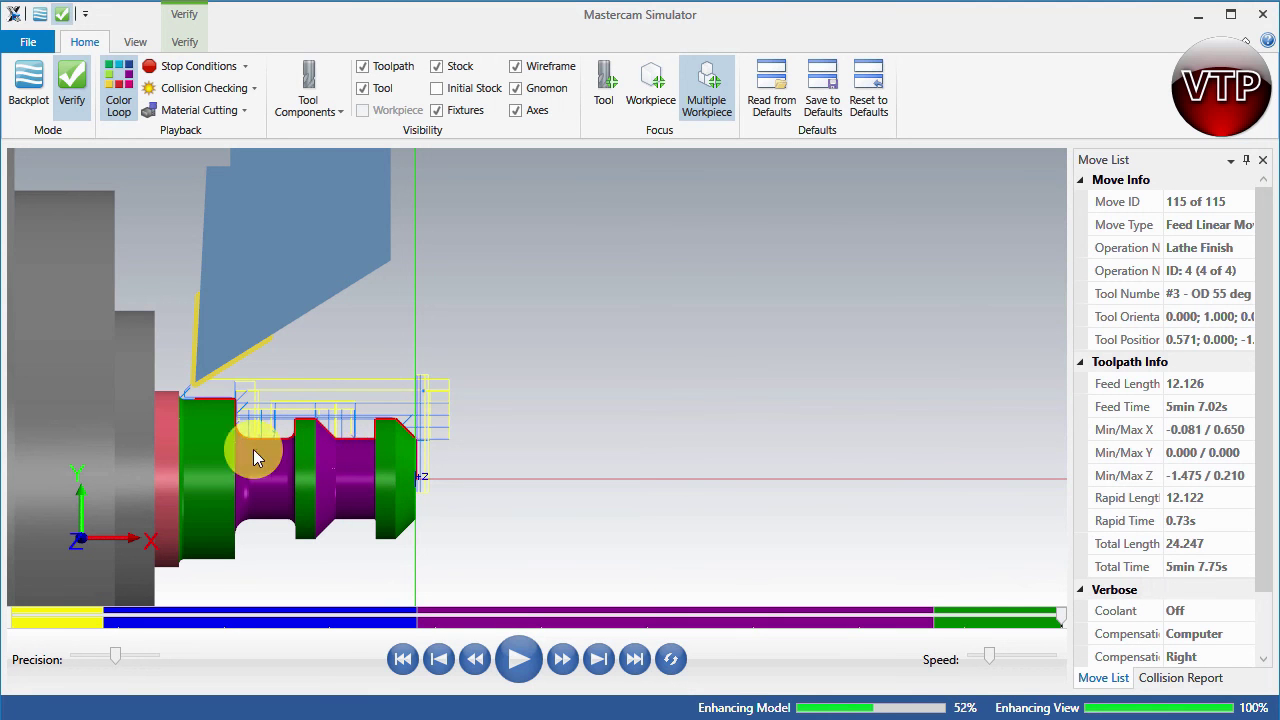
left_click(1258, 16)
scroll(355, 390, "up", 1)
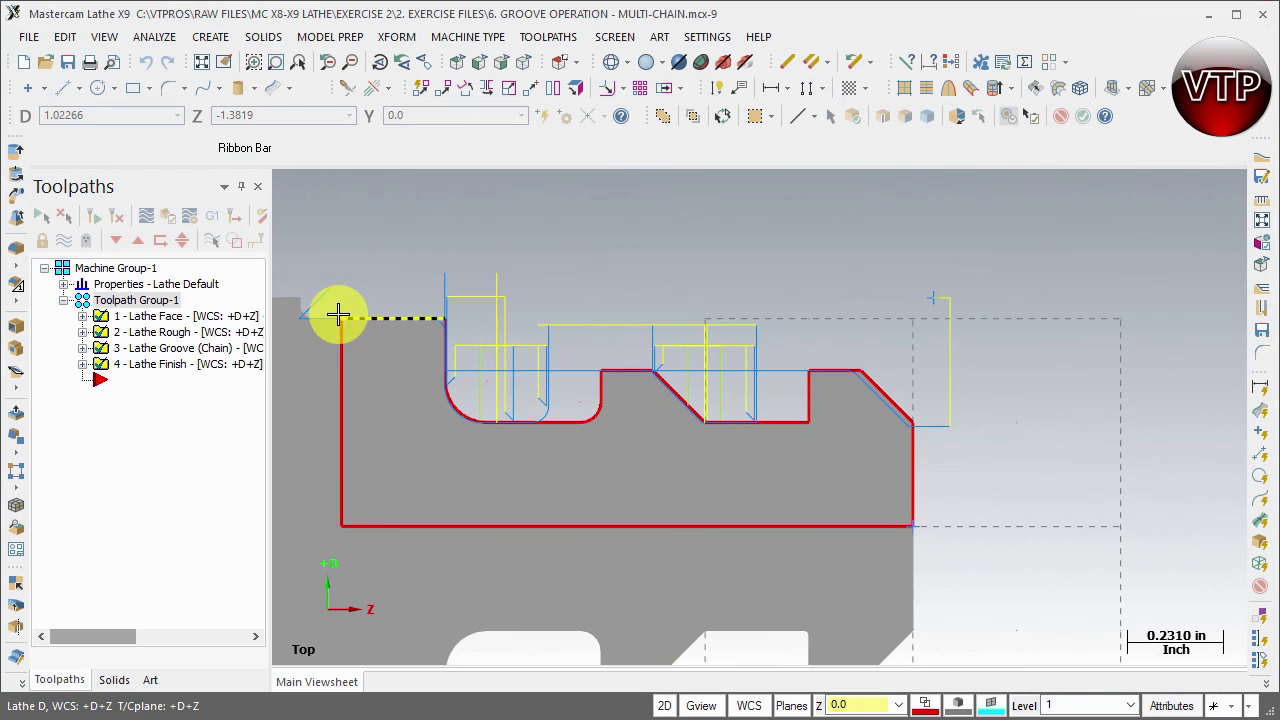